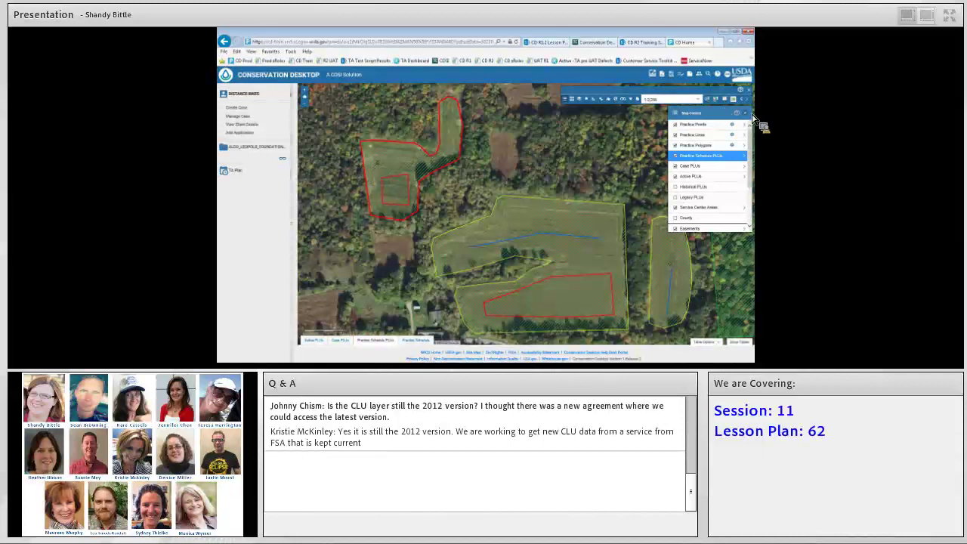
# Step: Open the Aldo Leopold Foundation case from case management and save its map view as a bookmark named Bookmark 1
pyautogui.click(588, 100)
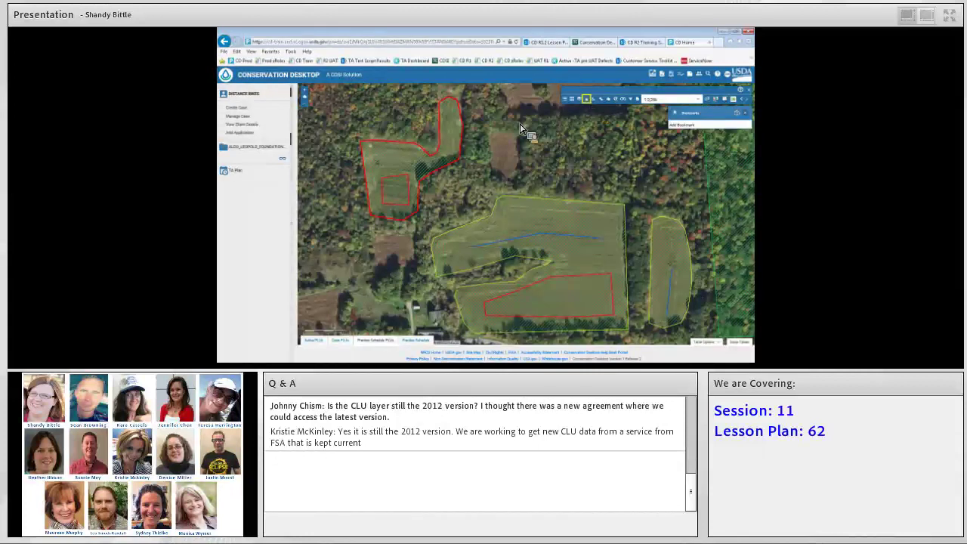
pyautogui.click(682, 129)
pyautogui.click(245, 117)
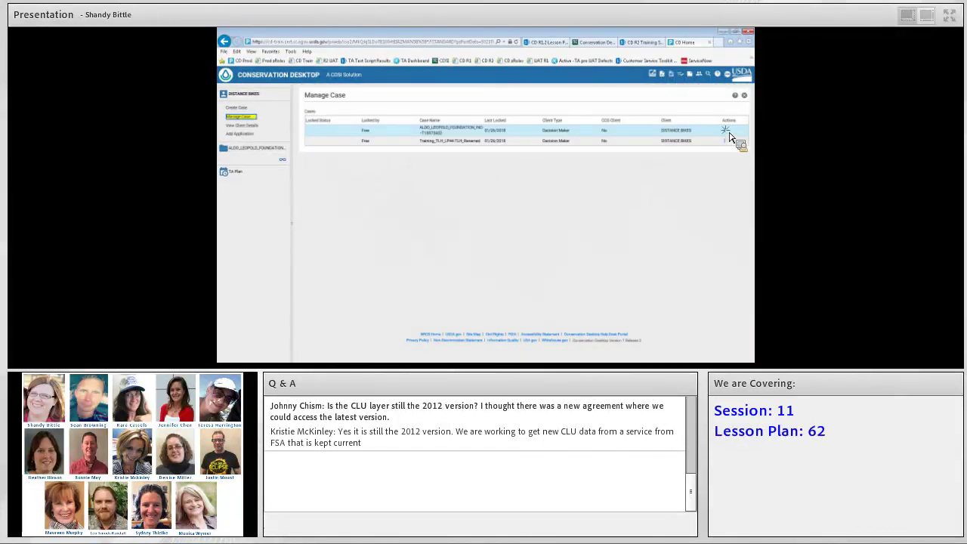
pyautogui.click(724, 131)
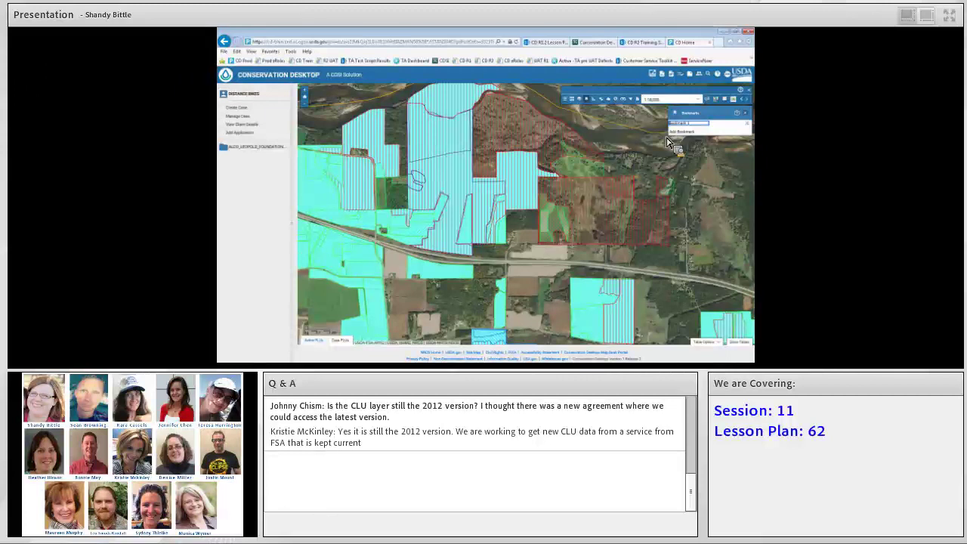
pyautogui.press('Return')
# Step: Save a map view of the green-outlined fields well south of the first area as a bookmark named South Bookmark
pyautogui.moveTo(595, 284); pyautogui.dragTo(550, 144)
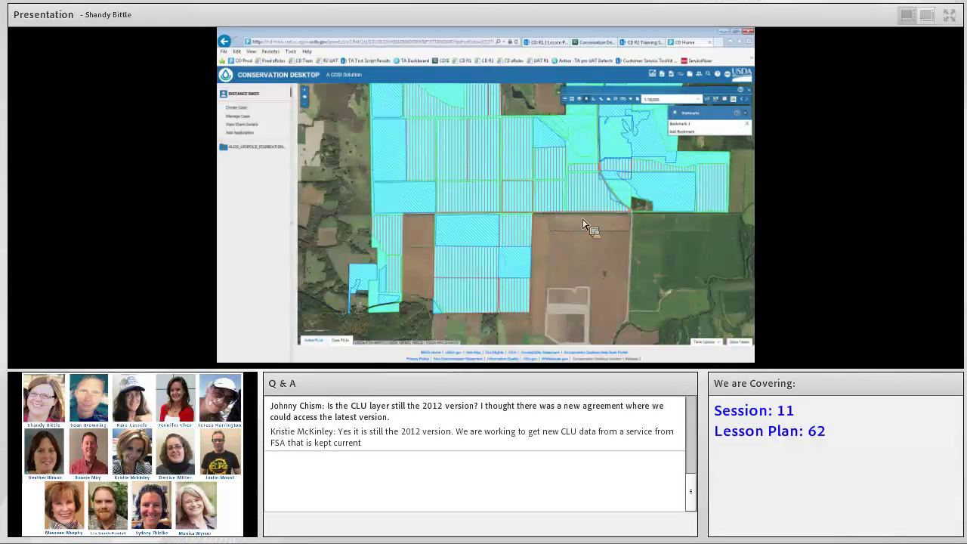
pyautogui.scroll(-2, 544, 217)
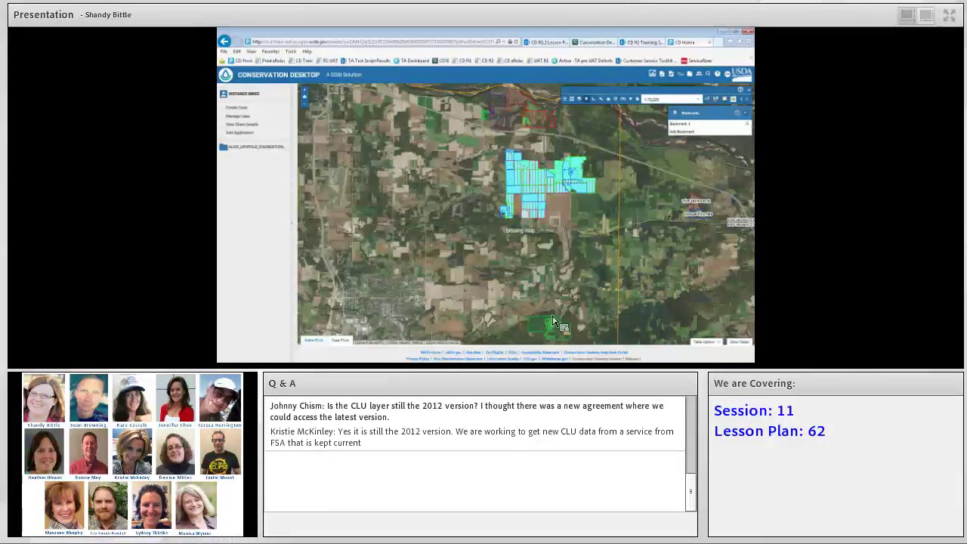
pyautogui.click(686, 124)
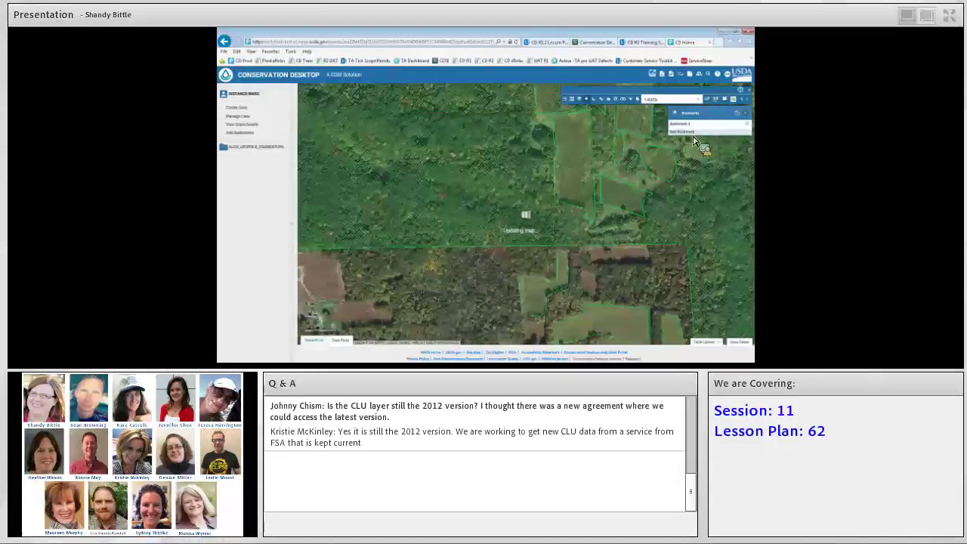
pyautogui.click(694, 136)
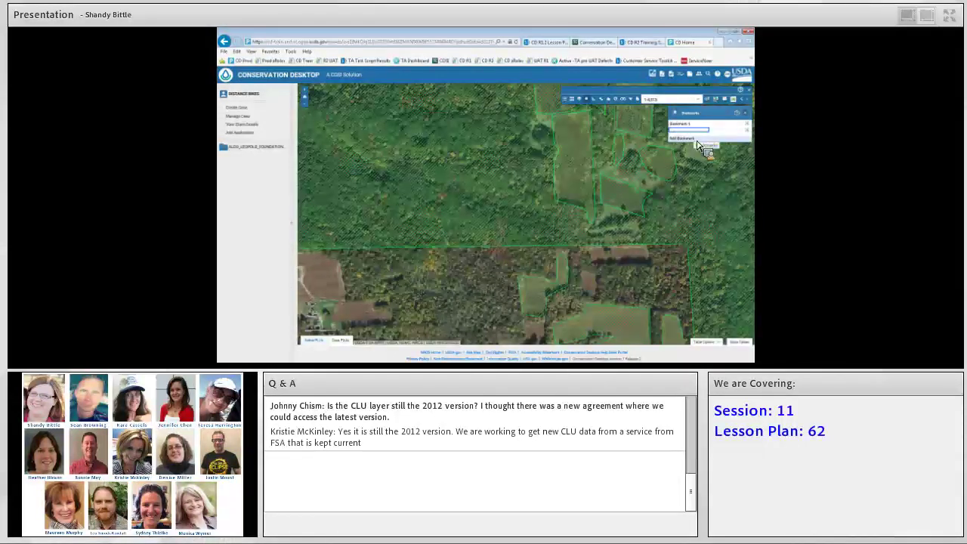
pyautogui.write('south field')
pyautogui.press('Return')
# Step: Recall the map view saved as South Bookmark and delete that bookmark
pyautogui.click(689, 130)
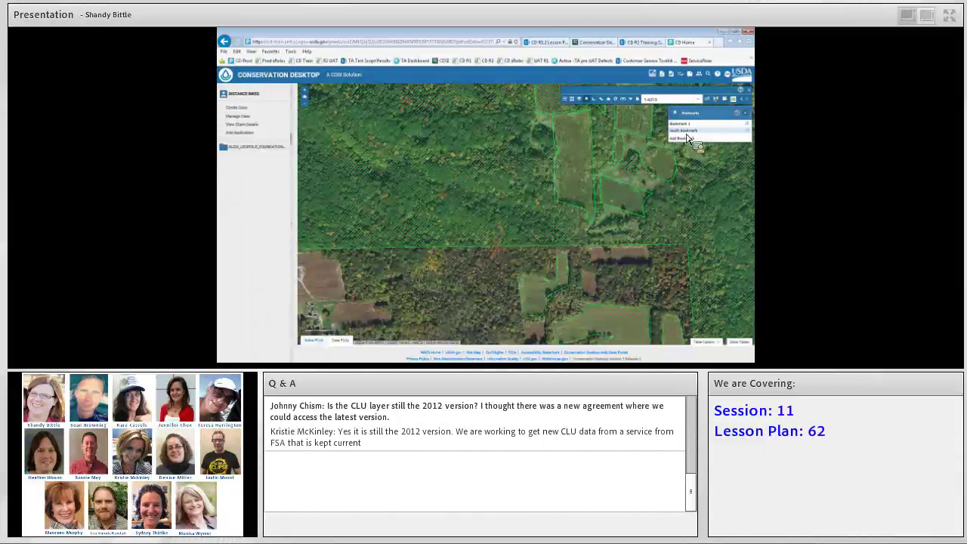
pyautogui.click(751, 135)
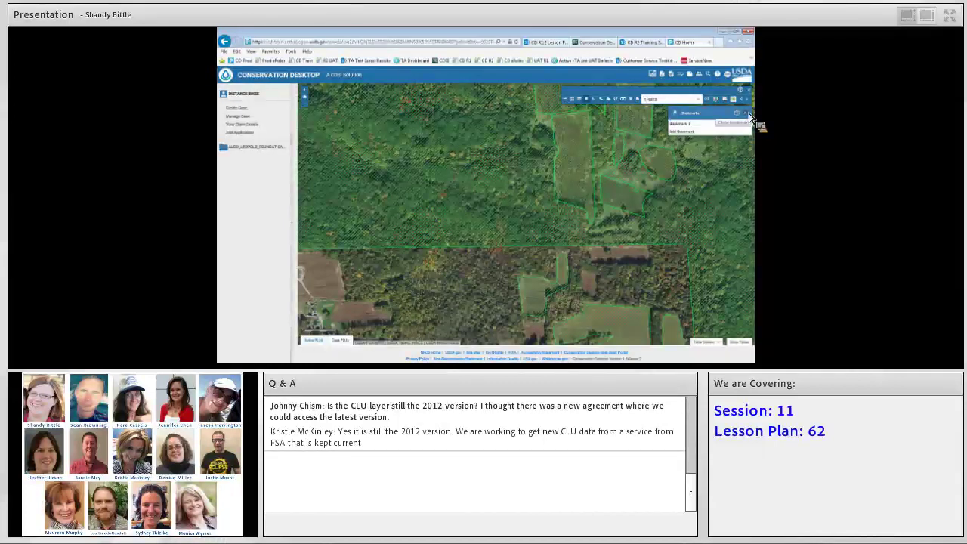
pyautogui.click(748, 114)
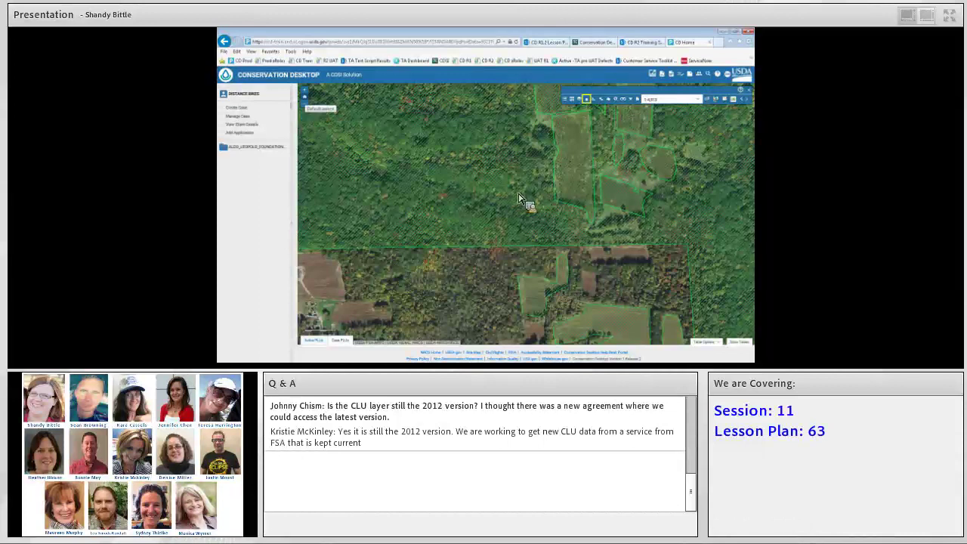
# Step: Measure the area of the rectangular wooded tract south of the large green parcel with a four-corner polygon, starting at the brown clearing
pyautogui.scroll(2, 518, 198)
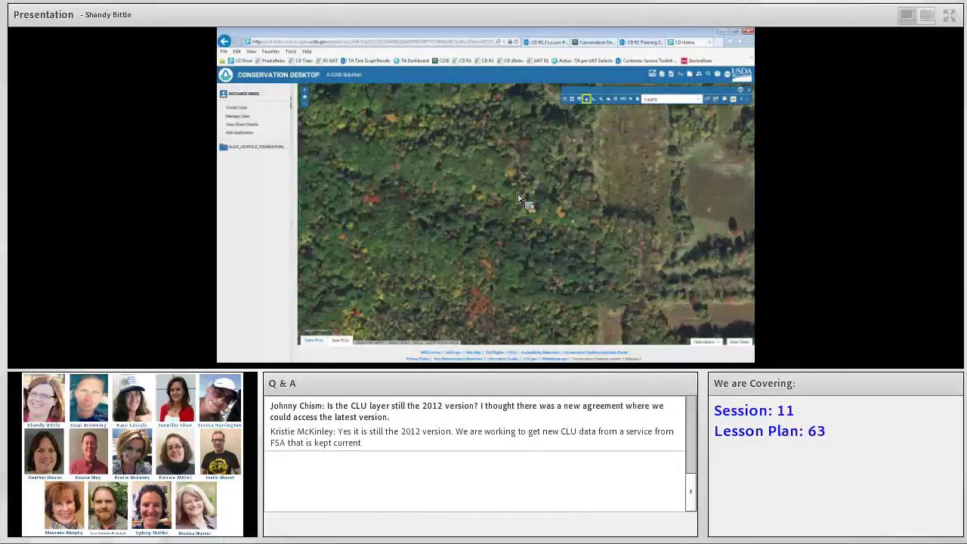
pyautogui.scroll(1, 518, 198)
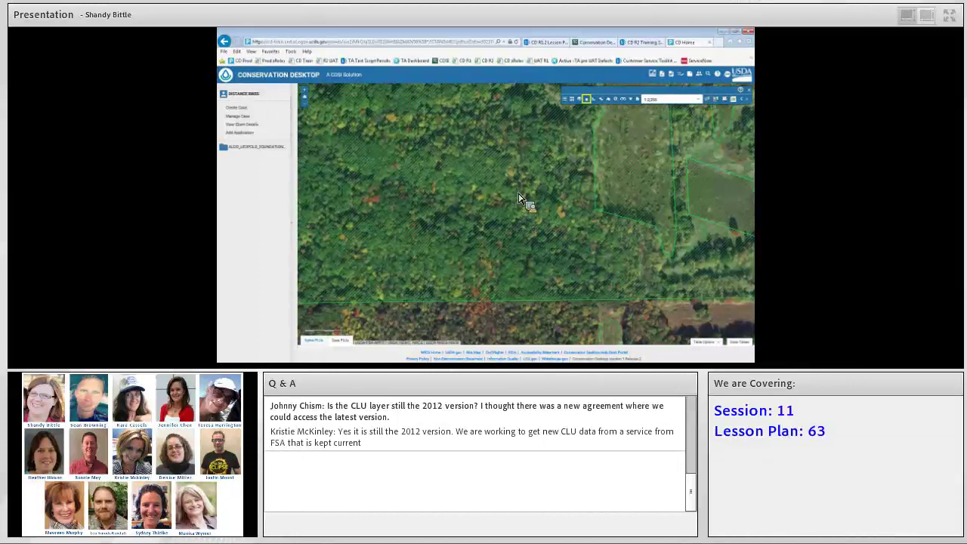
pyautogui.scroll(-4, 518, 199)
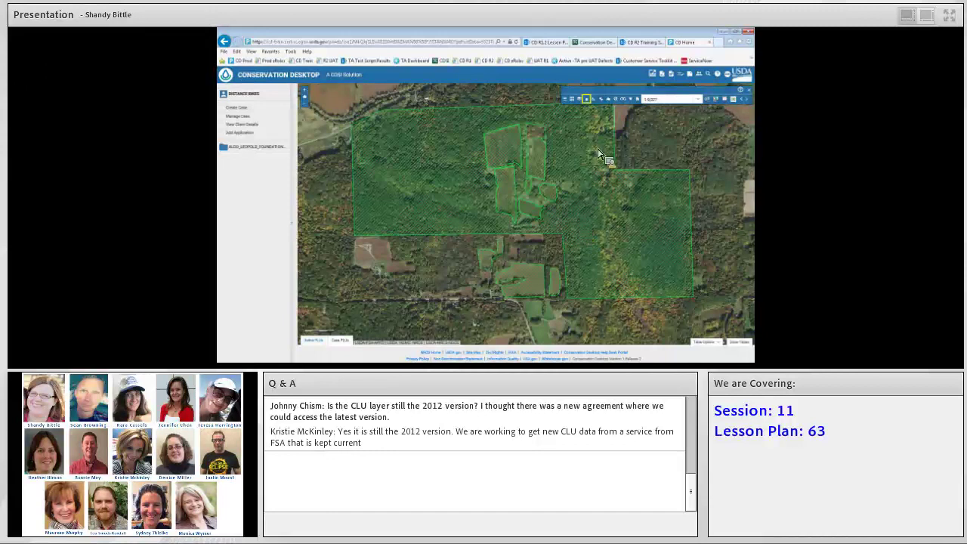
pyautogui.click(596, 100)
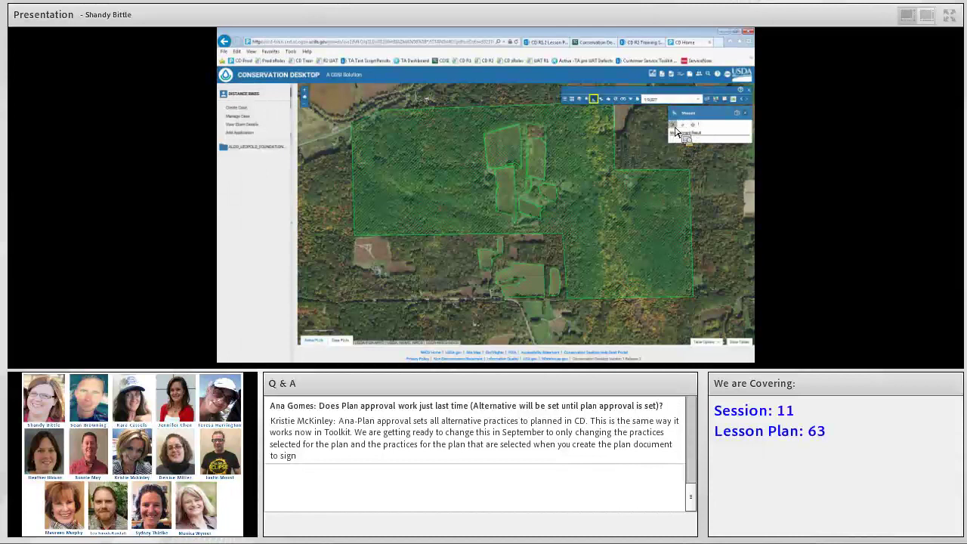
pyautogui.click(675, 127)
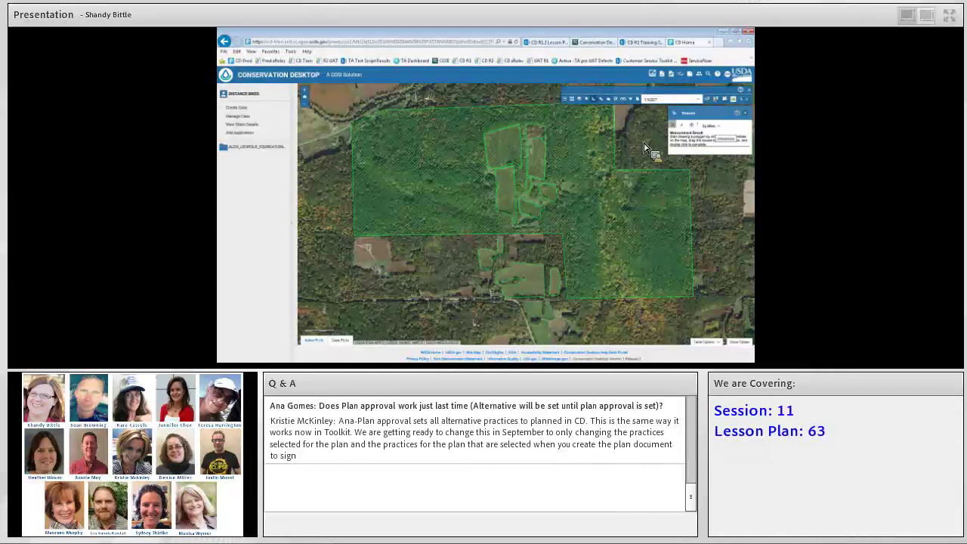
pyautogui.click(361, 246)
pyautogui.click(344, 296)
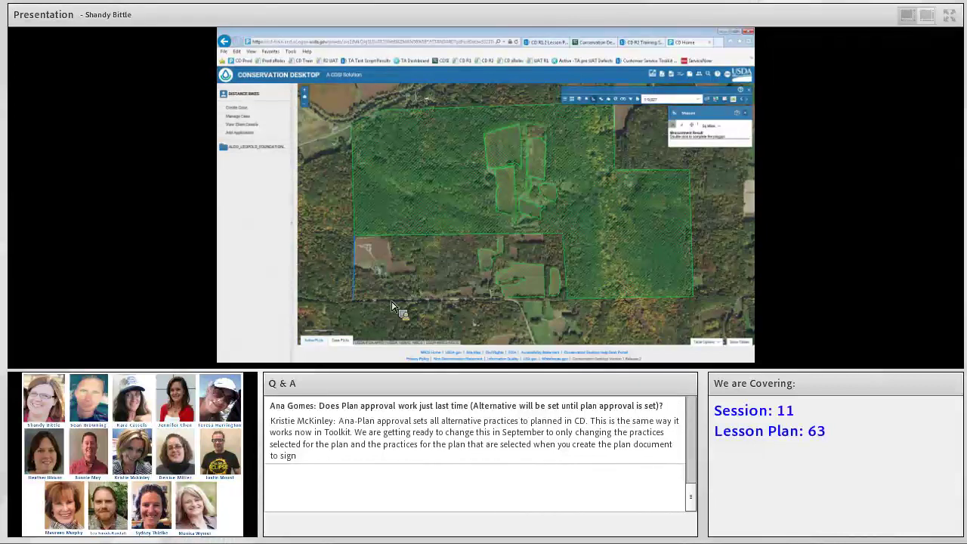
pyautogui.click(486, 300)
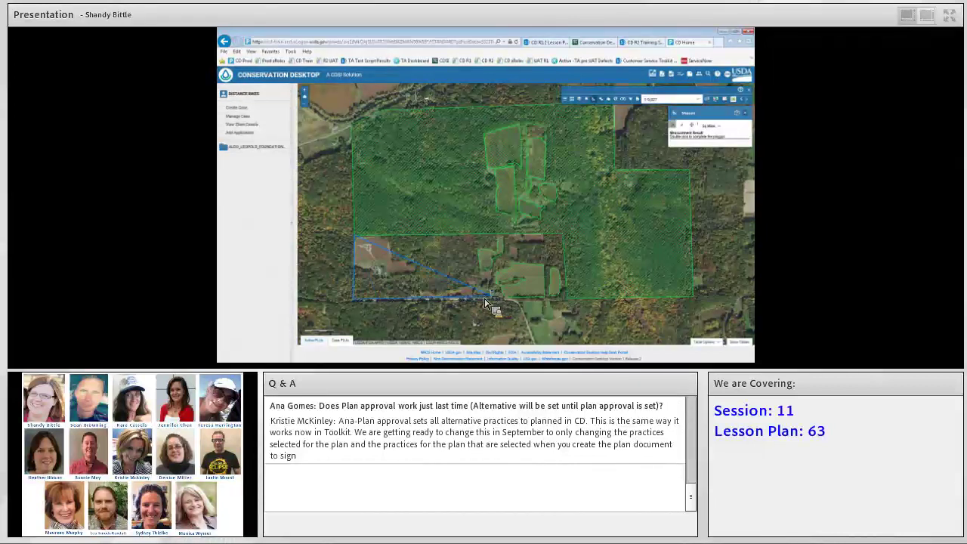
pyautogui.doubleClick(486, 242)
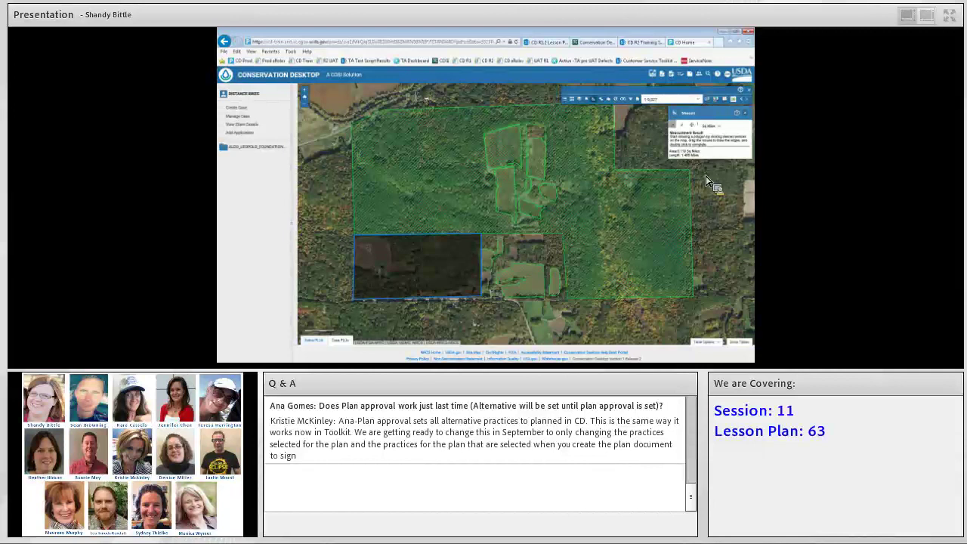
# Step: Switch the area measurement to acres and clear the measured polygon
pyautogui.click(722, 128)
pyautogui.click(720, 134)
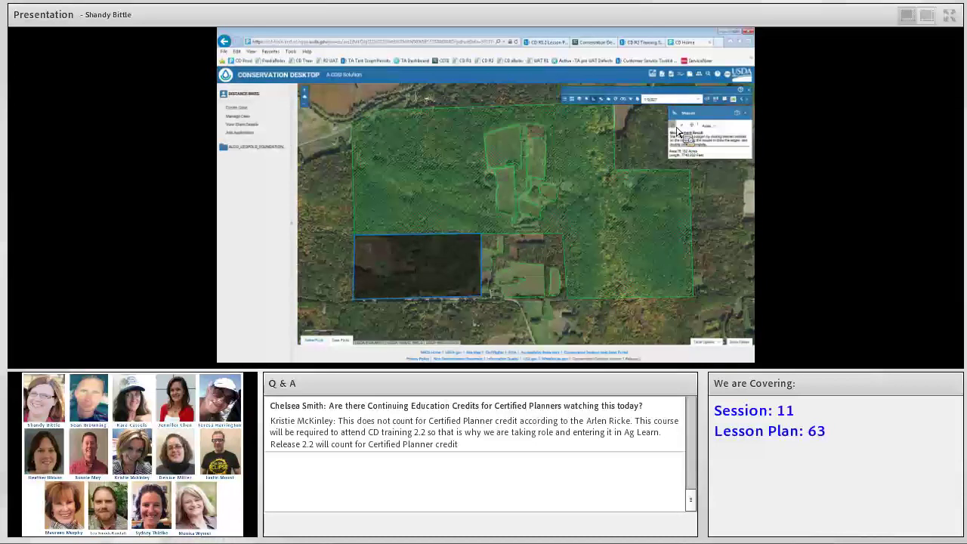
pyautogui.click(680, 130)
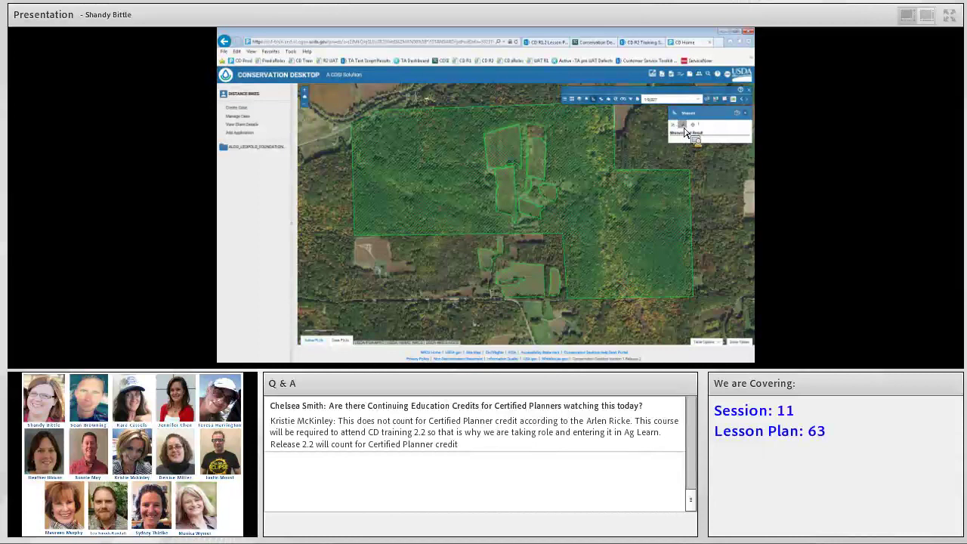
# Step: Measure a distance along a polyline across the brown clearing, change its length unit and clear the measurement
pyautogui.click(683, 124)
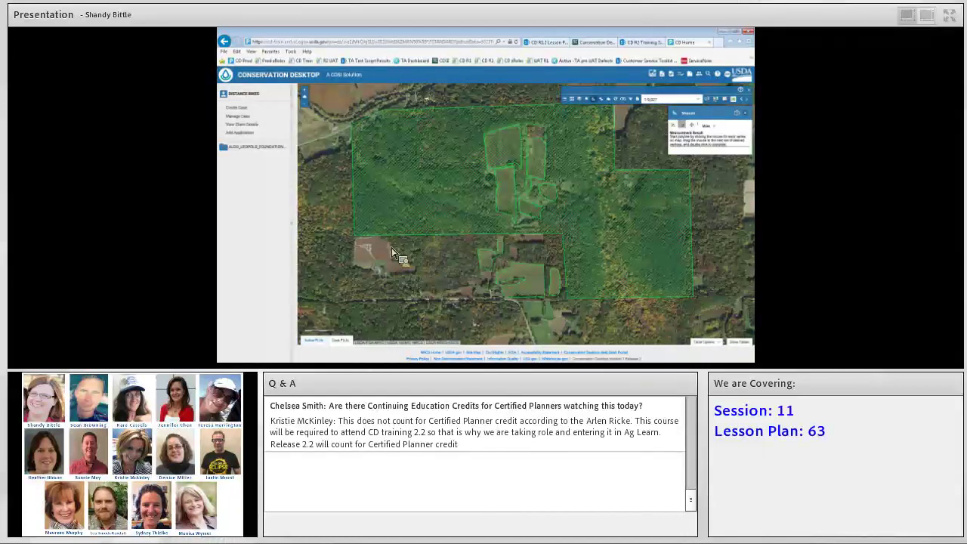
pyautogui.click(358, 245)
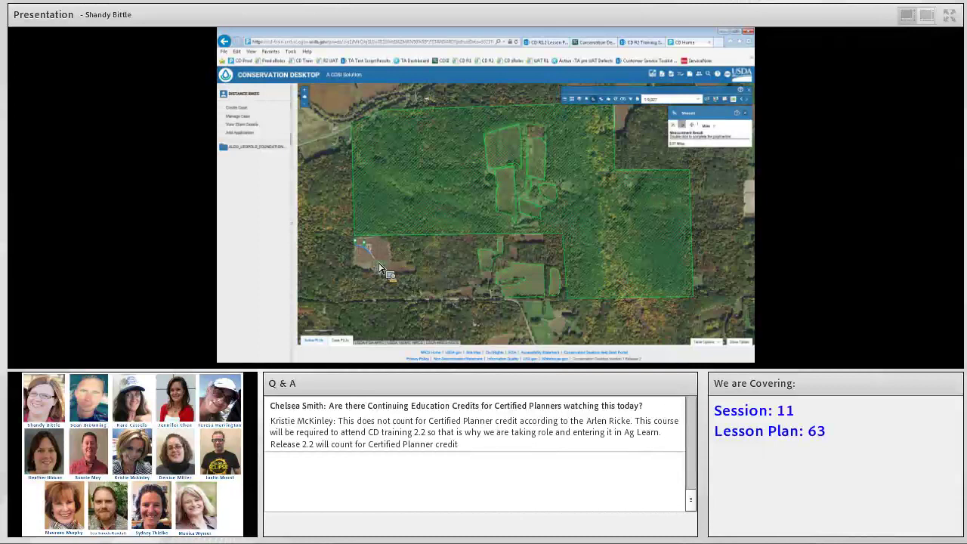
pyautogui.click(380, 269)
pyautogui.doubleClick(380, 264)
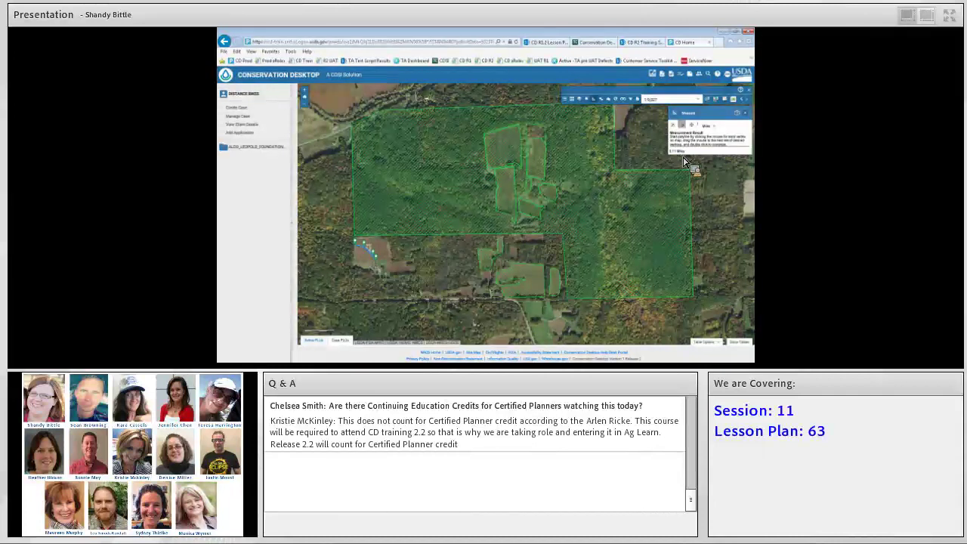
pyautogui.click(712, 127)
pyautogui.click(716, 154)
pyautogui.click(420, 277)
pyautogui.click(686, 130)
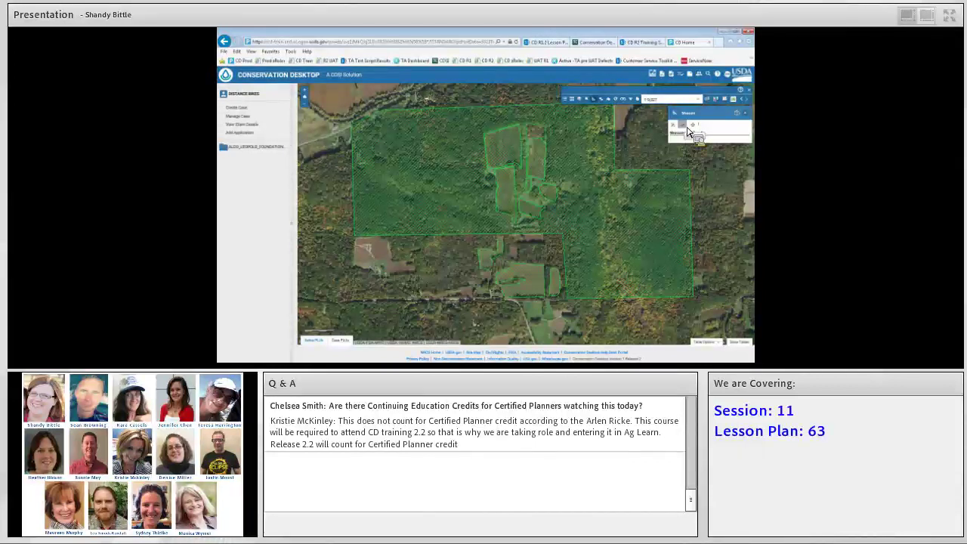
# Step: Get the latitude and longitude of a point just west of the southern fields, with the coordinates in DMS
pyautogui.click(695, 126)
pyautogui.click(693, 125)
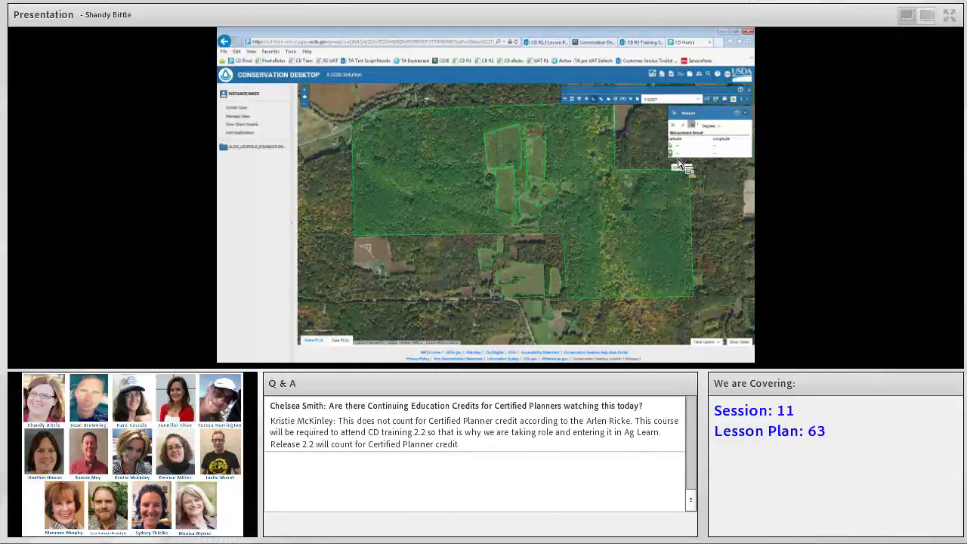
pyautogui.click(446, 270)
pyautogui.click(481, 287)
pyautogui.click(716, 142)
pyautogui.tripleClick(674, 154)
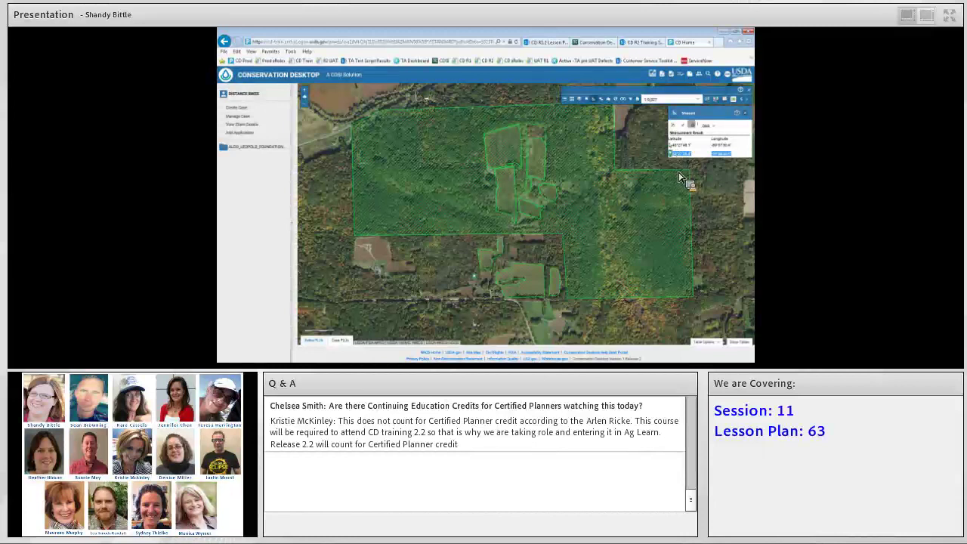
pyautogui.click(746, 114)
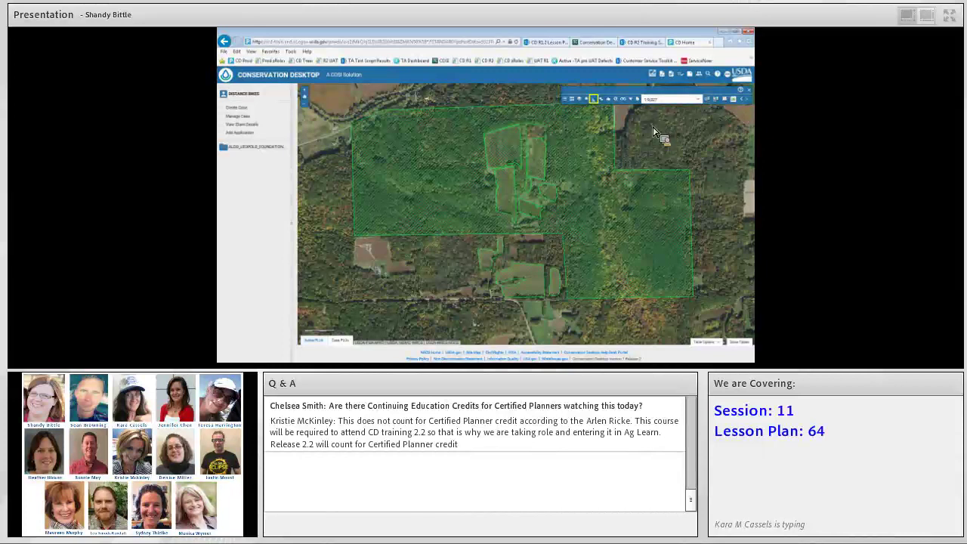
# Step: Draw a curved line across the lower part of the large southern field
pyautogui.click(604, 102)
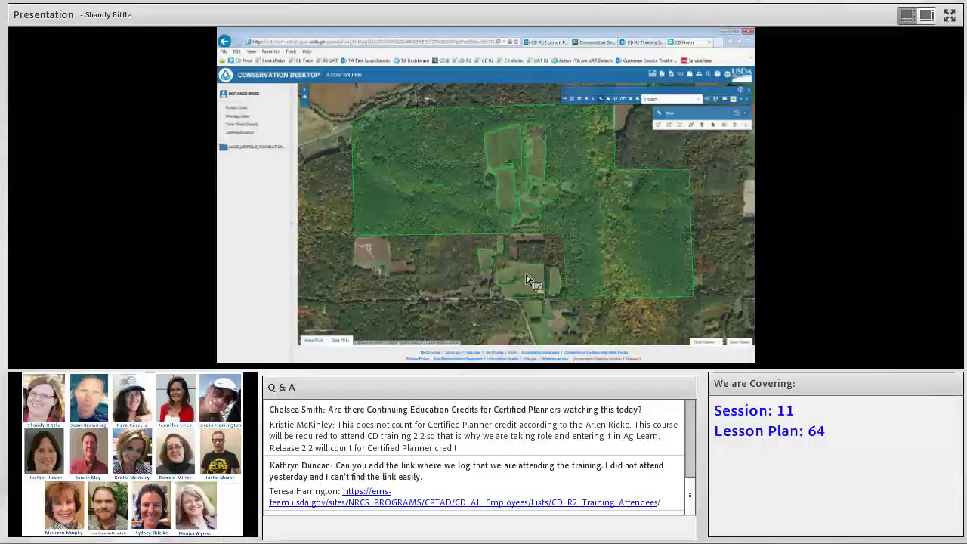
pyautogui.click(691, 126)
pyautogui.click(468, 251)
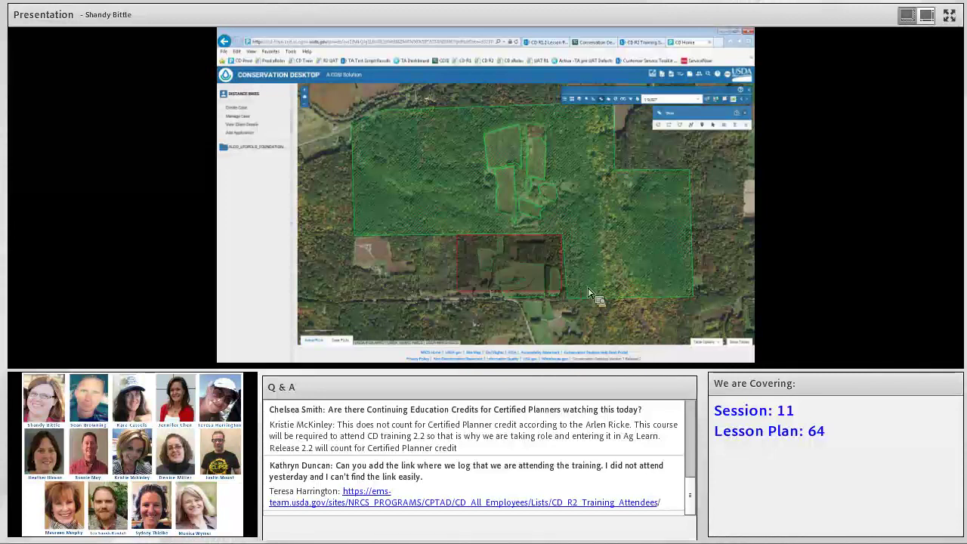
pyautogui.scroll(3, 588, 293)
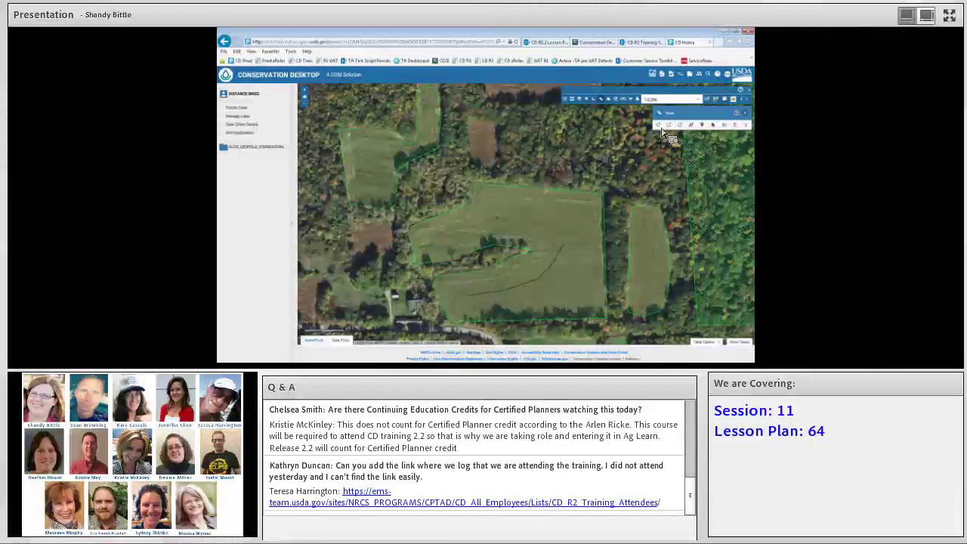
# Step: Draw an irregular filled polygon in the northeast part of the large southern field
pyautogui.click(592, 219)
pyautogui.click(576, 227)
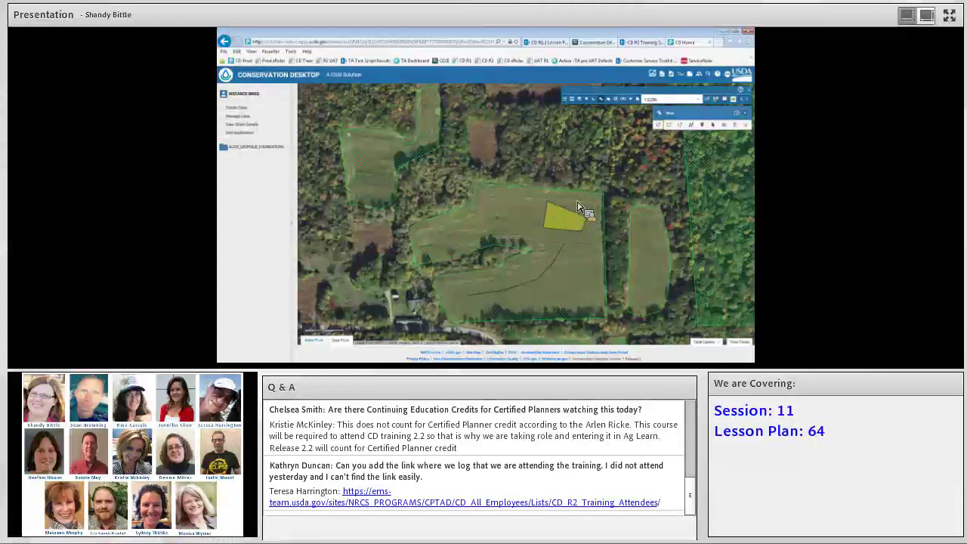
pyautogui.click(558, 203)
pyautogui.doubleClick(559, 202)
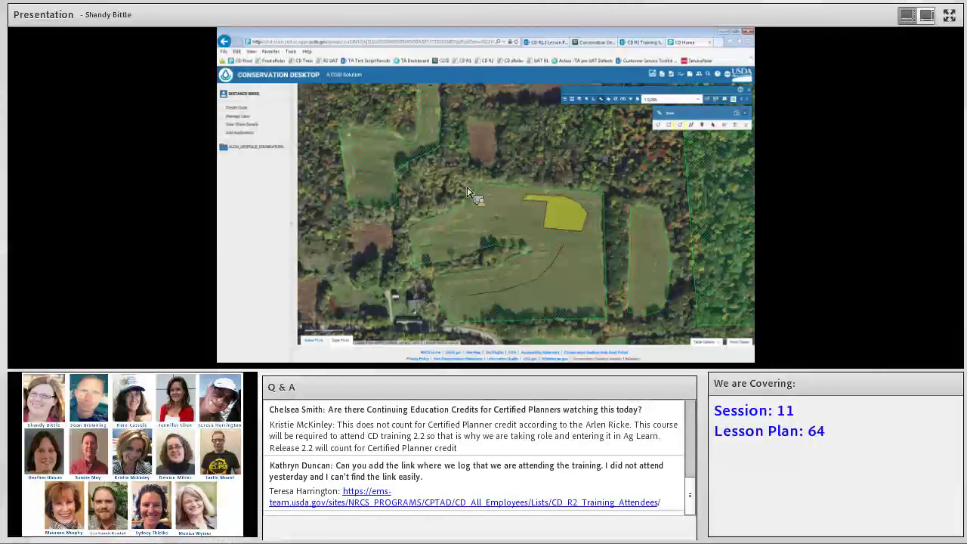
# Step: Draw a rectangle over the brown patch north of the large field and a circle in the woods east of it
pyautogui.click(480, 146)
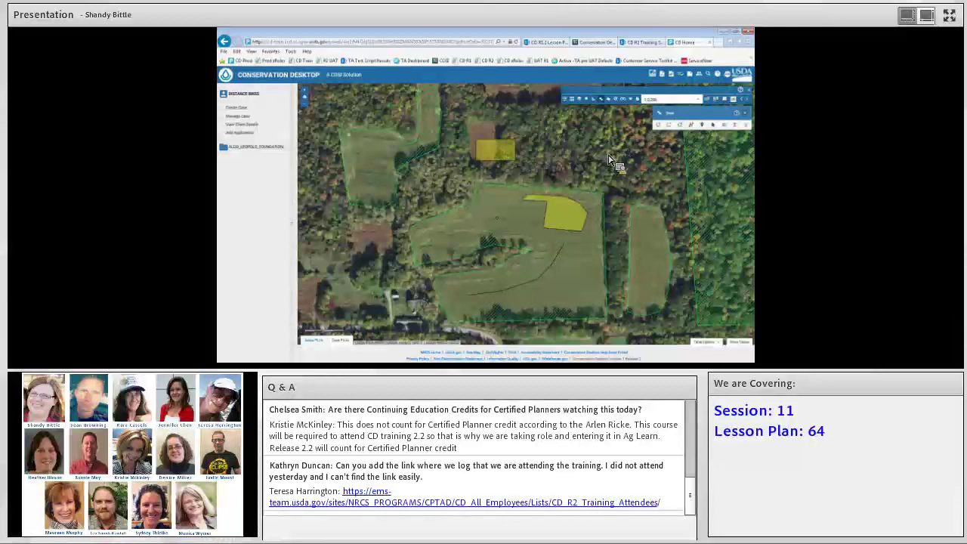
pyautogui.moveTo(601, 156); pyautogui.dragTo(613, 163)
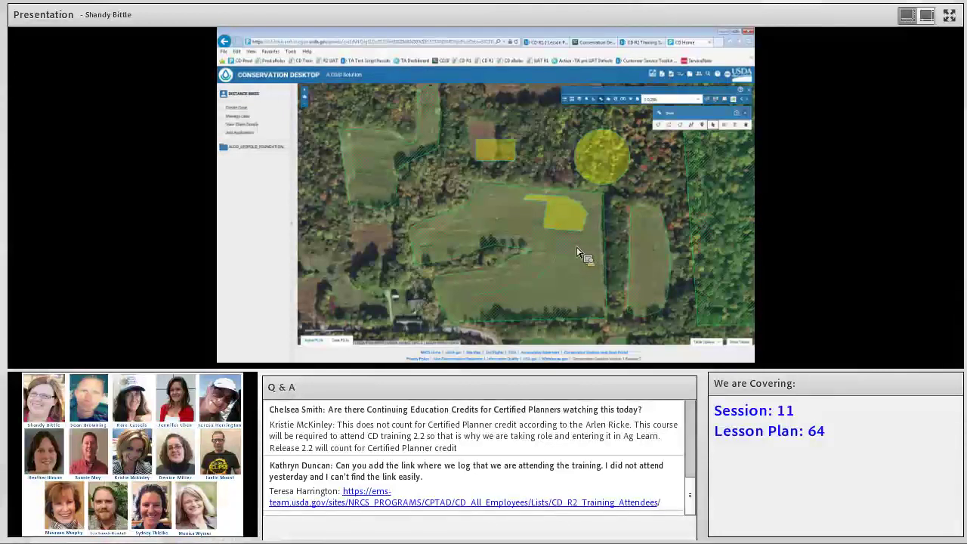
pyautogui.click(558, 156)
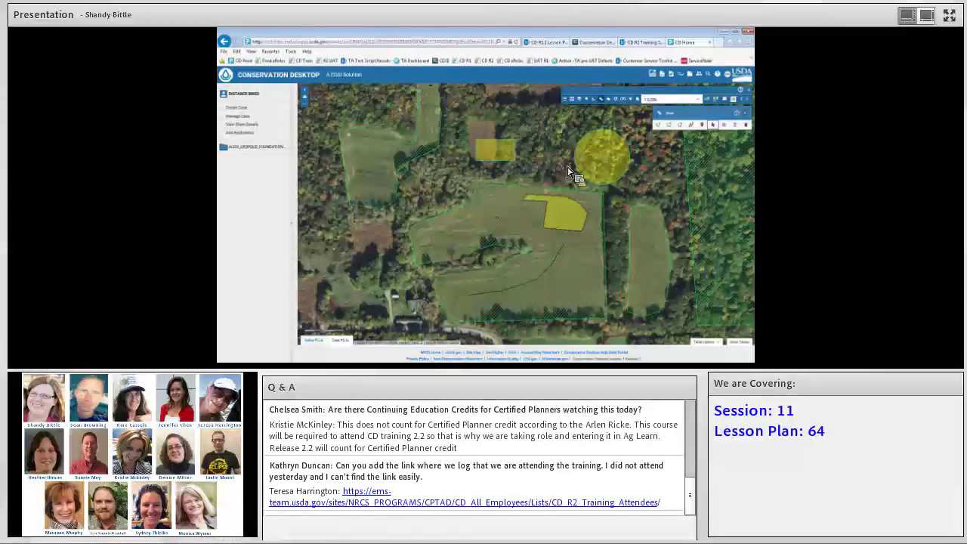
# Step: Review the length and area totals of the drawings, and delete all drawn shapes from the map
pyautogui.click(736, 129)
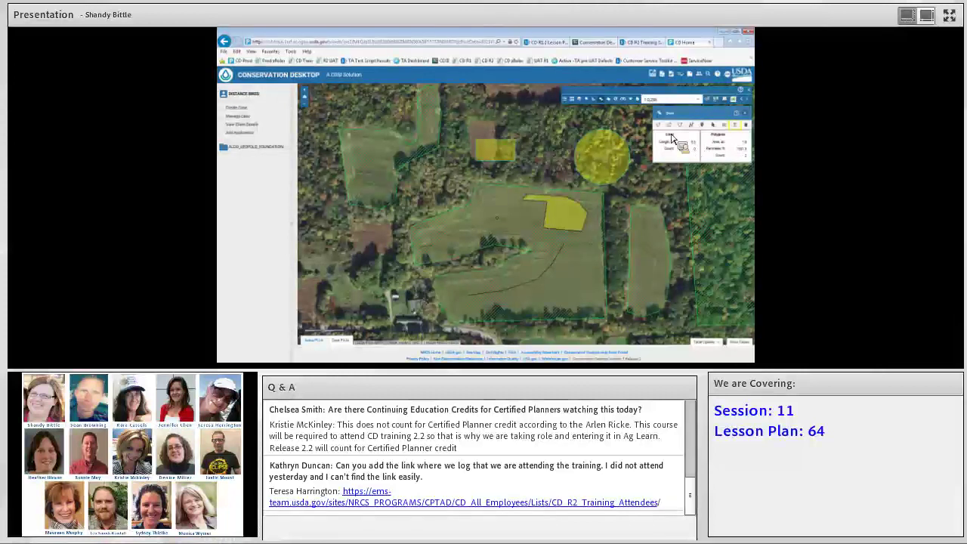
pyautogui.click(715, 127)
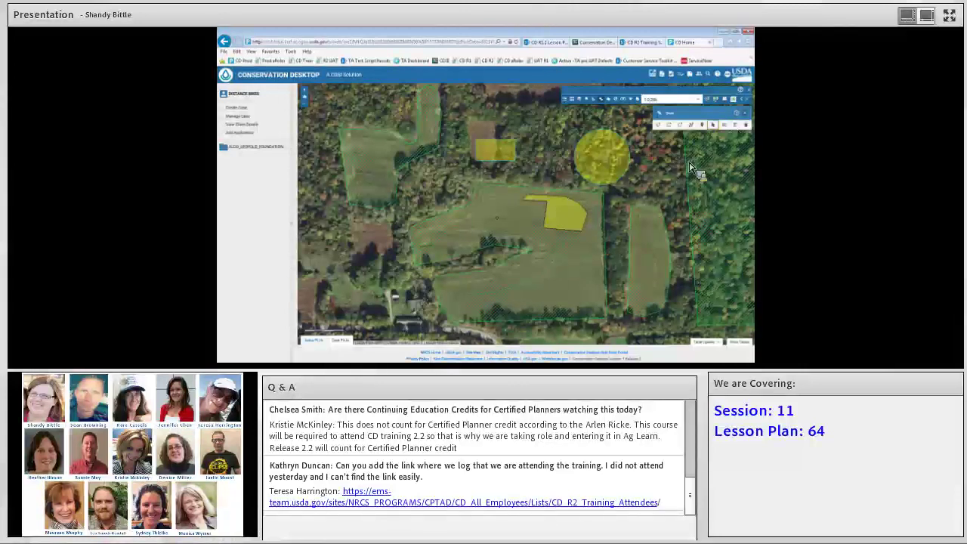
pyautogui.click(695, 157)
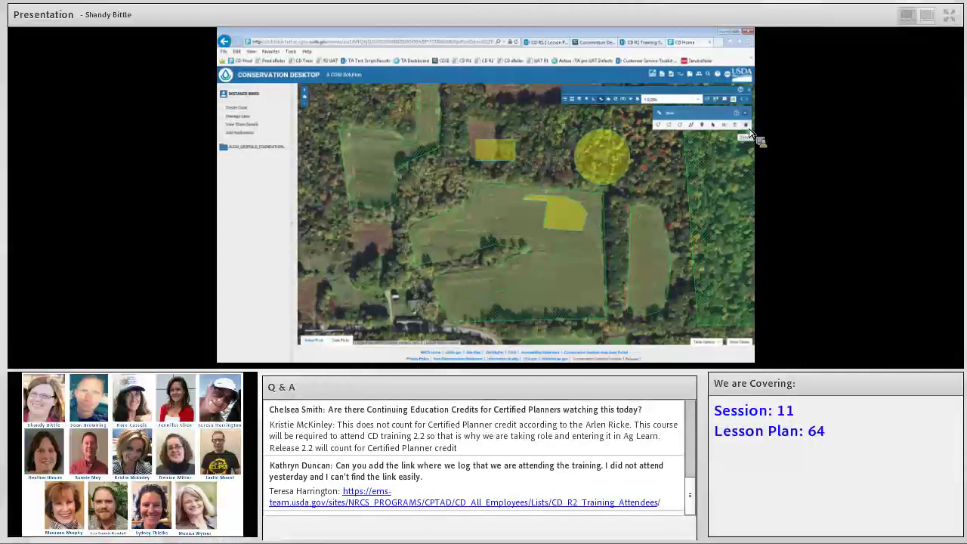
pyautogui.click(750, 133)
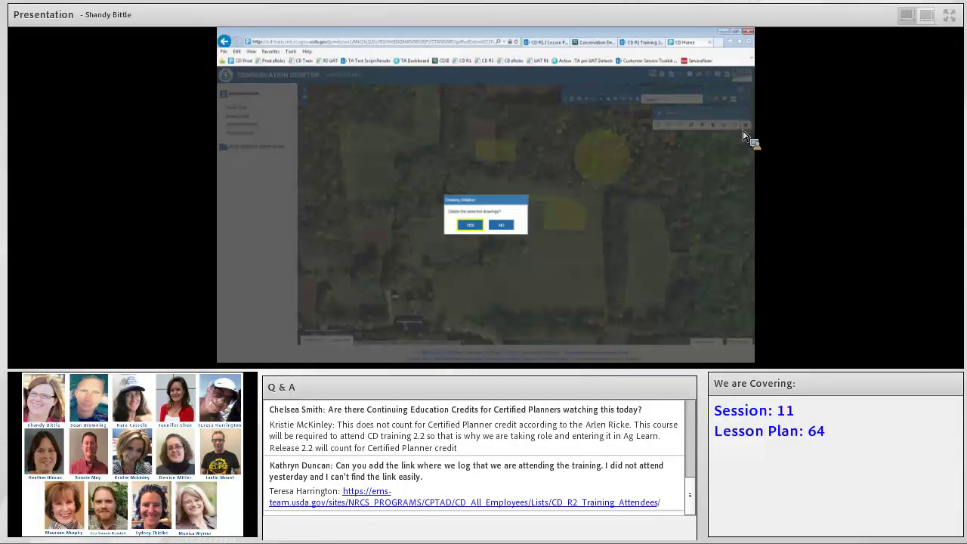
pyautogui.click(470, 230)
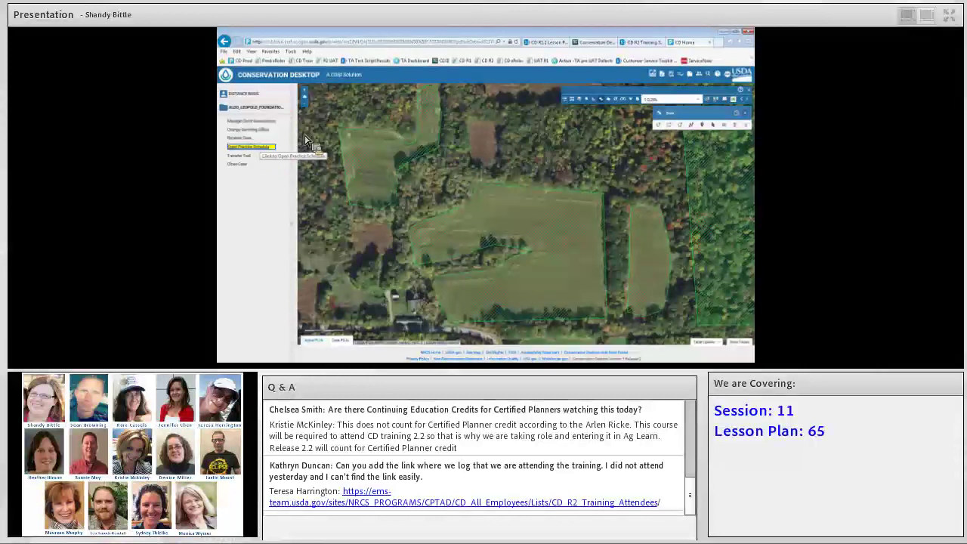
# Step: Open the case's TA Plan practice schedule
pyautogui.click(319, 116)
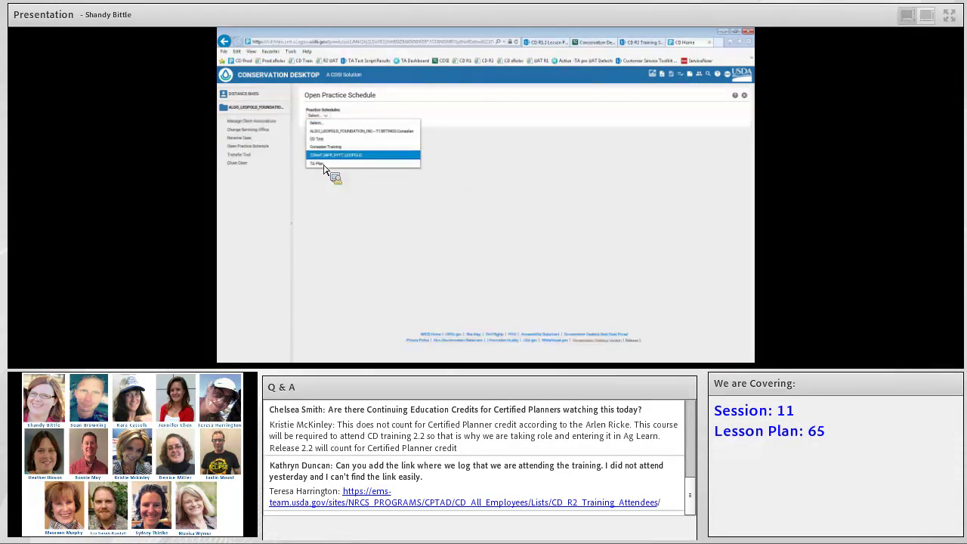
pyautogui.click(324, 164)
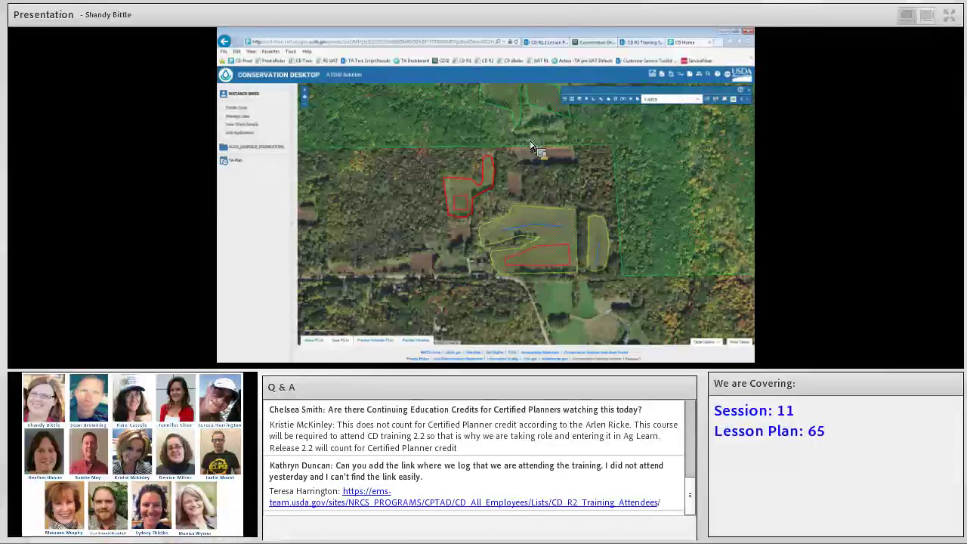
# Step: Buffer all features of the Practice Lines layer on both sides of the lines, saving the buffers as a graphic in the map view
pyautogui.click(608, 99)
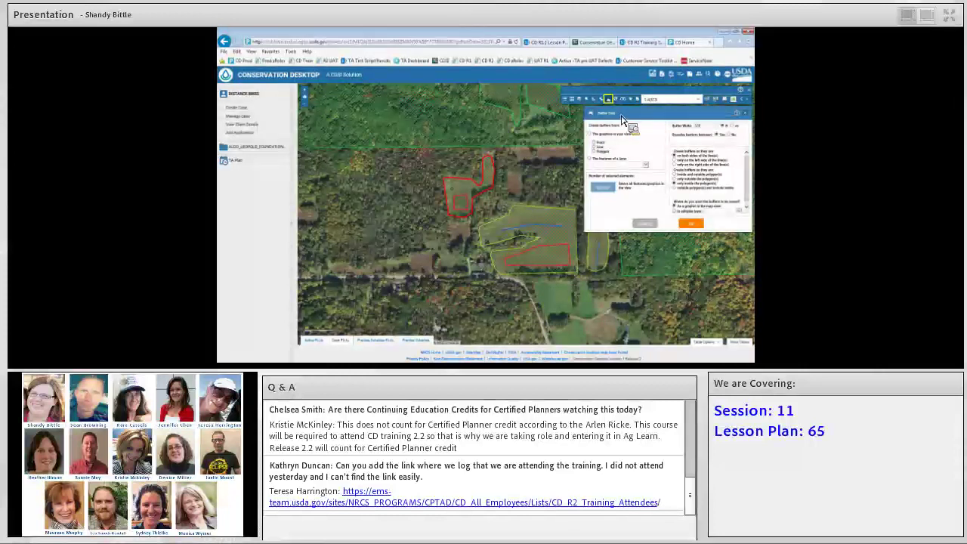
pyautogui.click(590, 159)
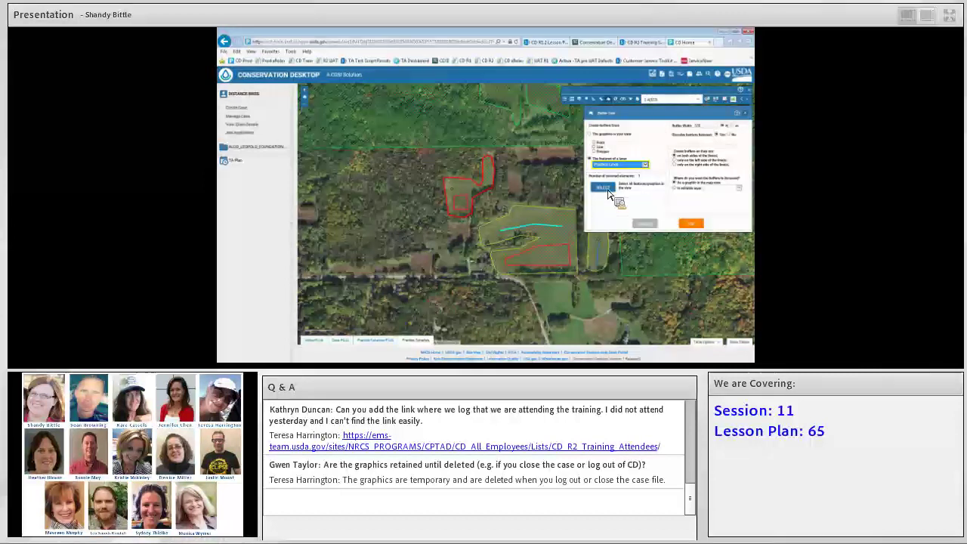
pyautogui.click(608, 191)
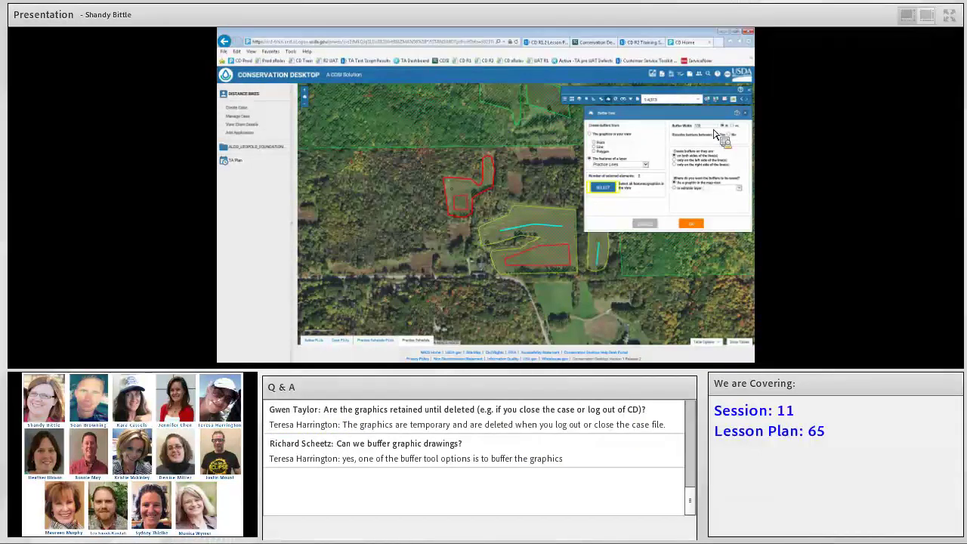
pyautogui.click(698, 128)
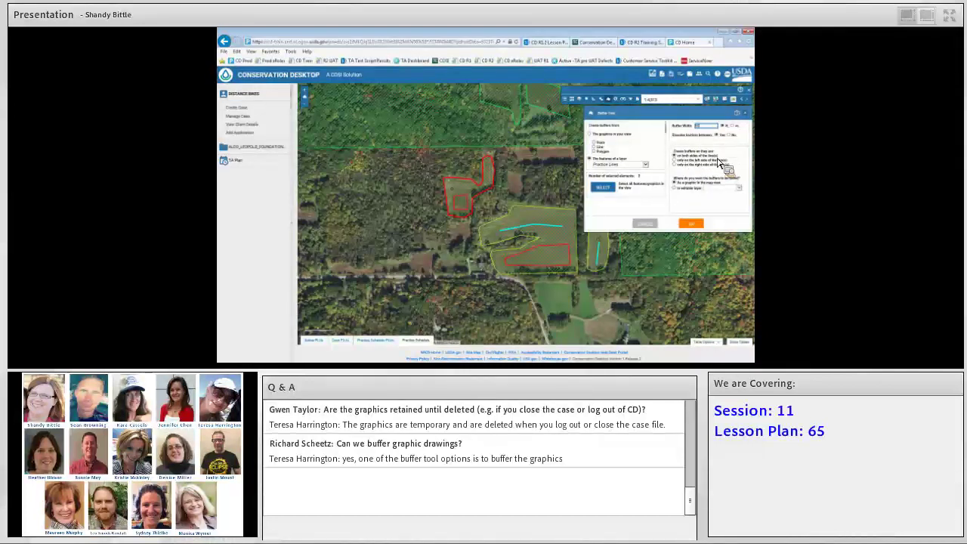
pyautogui.click(694, 227)
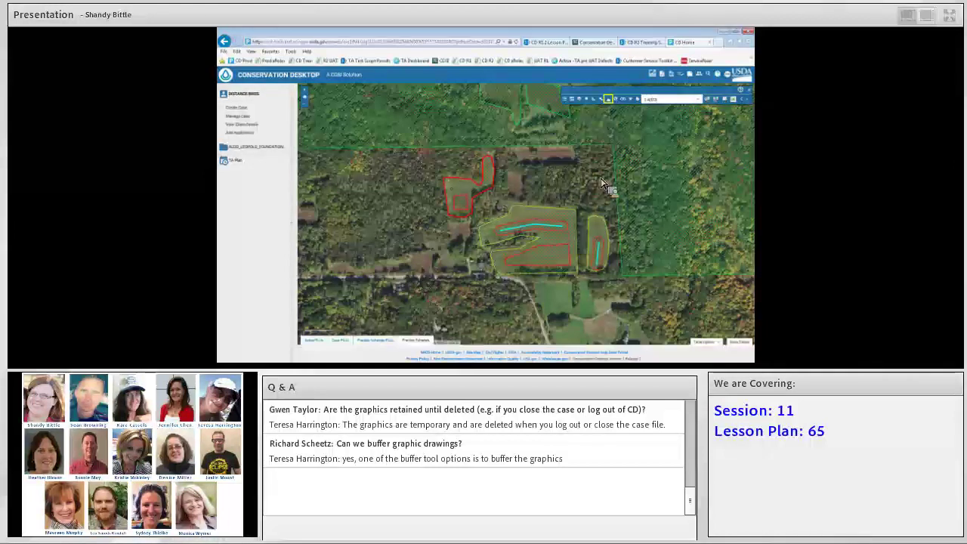
# Step: Buffer the practice polygon in the southern part of the large field only outside the polygon, as a graphic in the map view
pyautogui.click(611, 101)
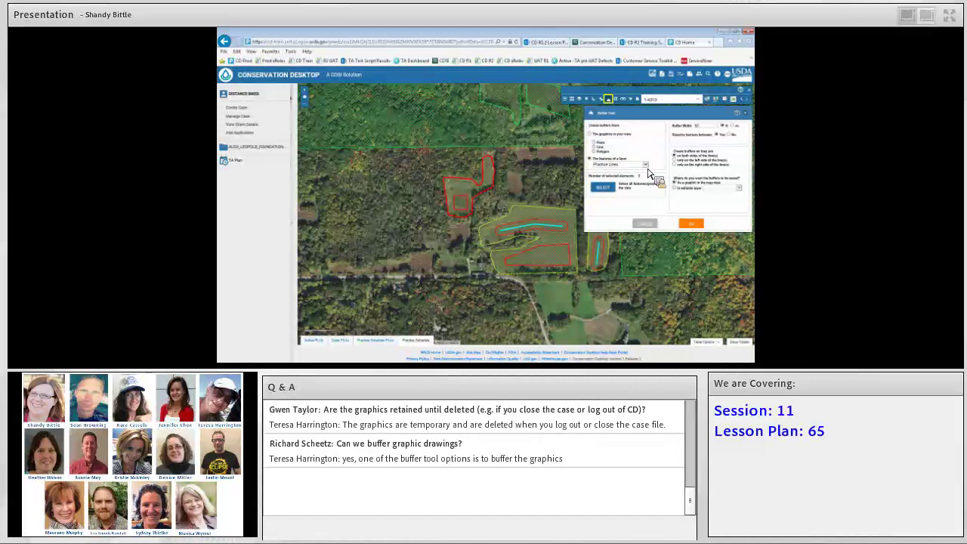
pyautogui.click(642, 165)
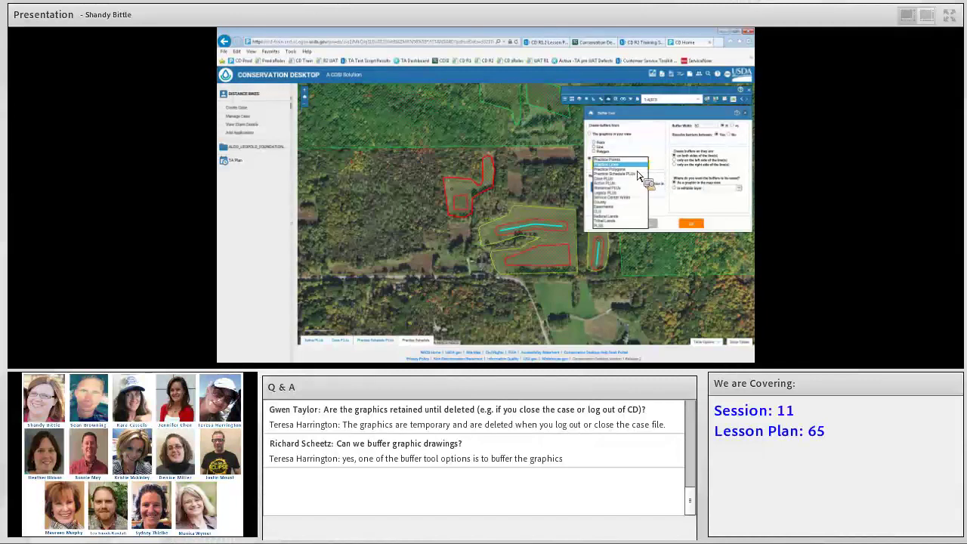
pyautogui.click(637, 170)
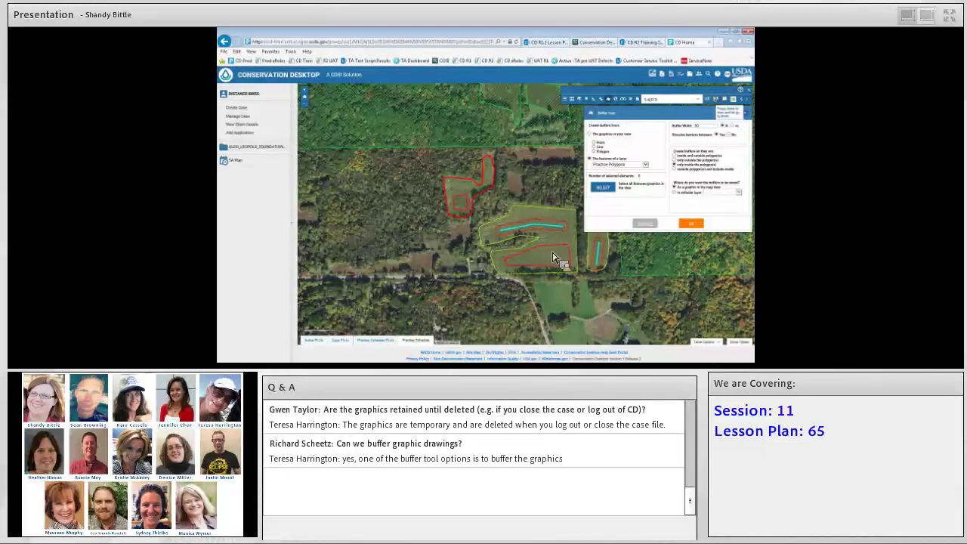
pyautogui.click(596, 218)
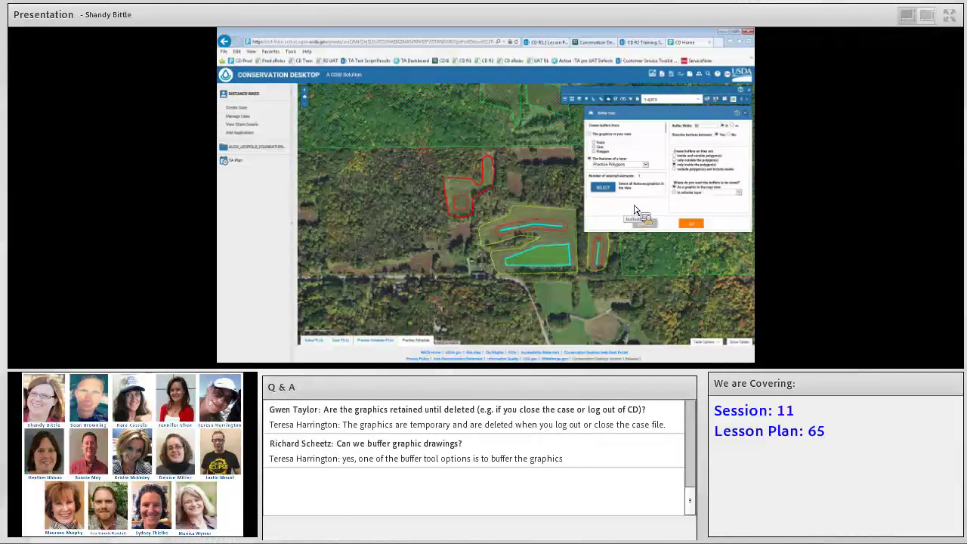
pyautogui.doubleClick(698, 127)
pyautogui.write('1')
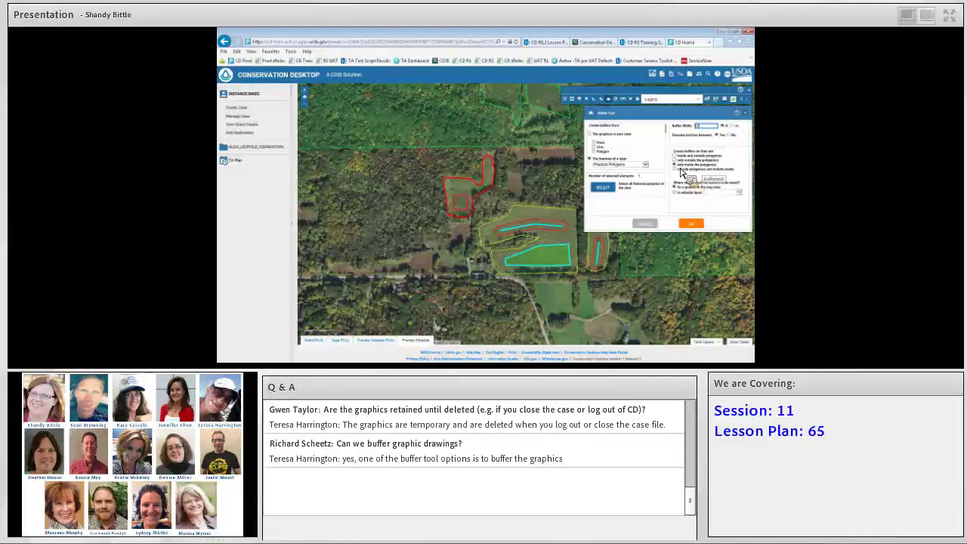
pyautogui.click(675, 160)
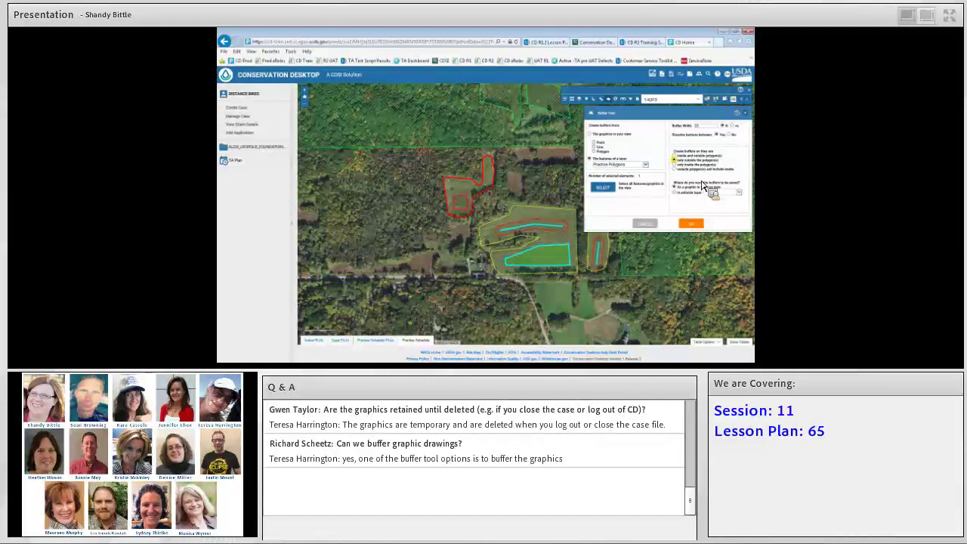
pyautogui.click(694, 227)
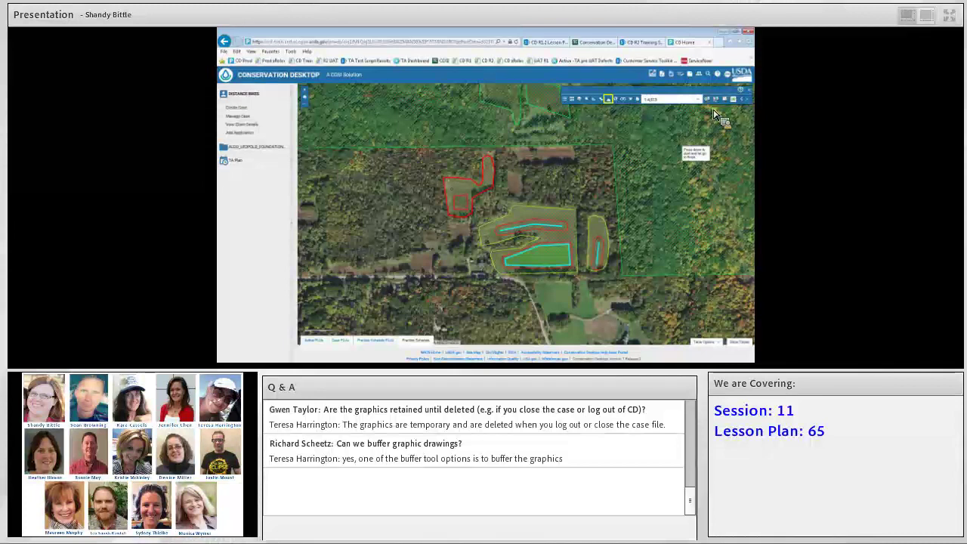
# Step: Buffer the practice point in the northwest field from the Practice Points layer, as a graphic in the map view
pyautogui.click(610, 100)
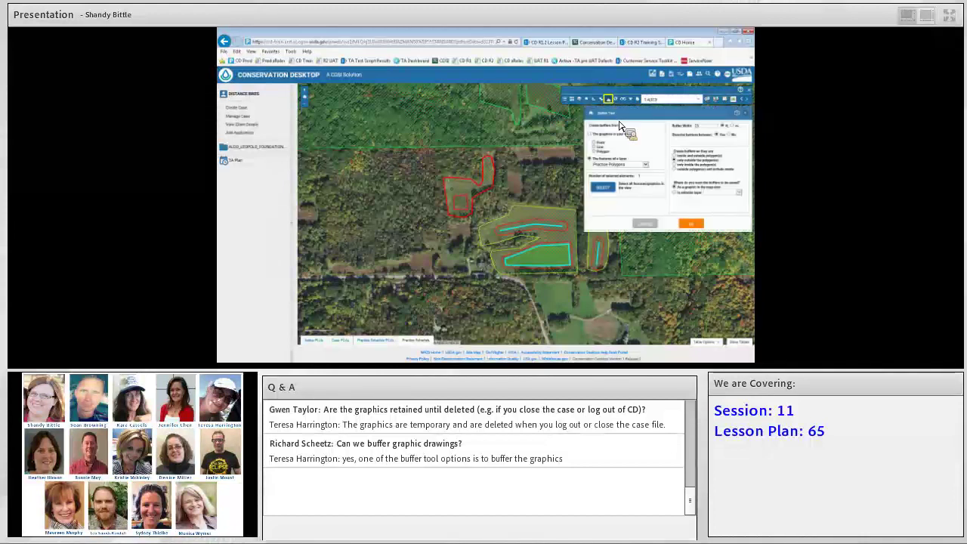
pyautogui.click(644, 165)
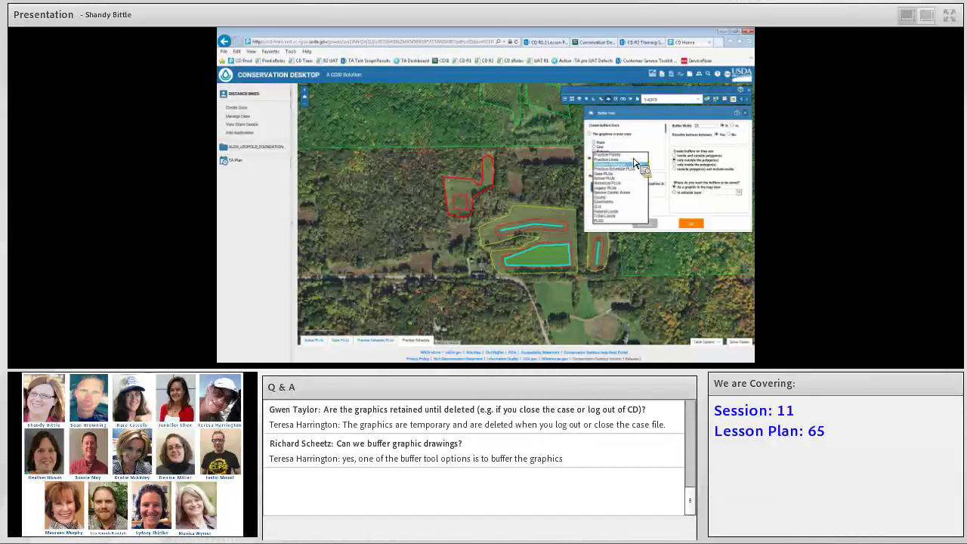
pyautogui.click(635, 163)
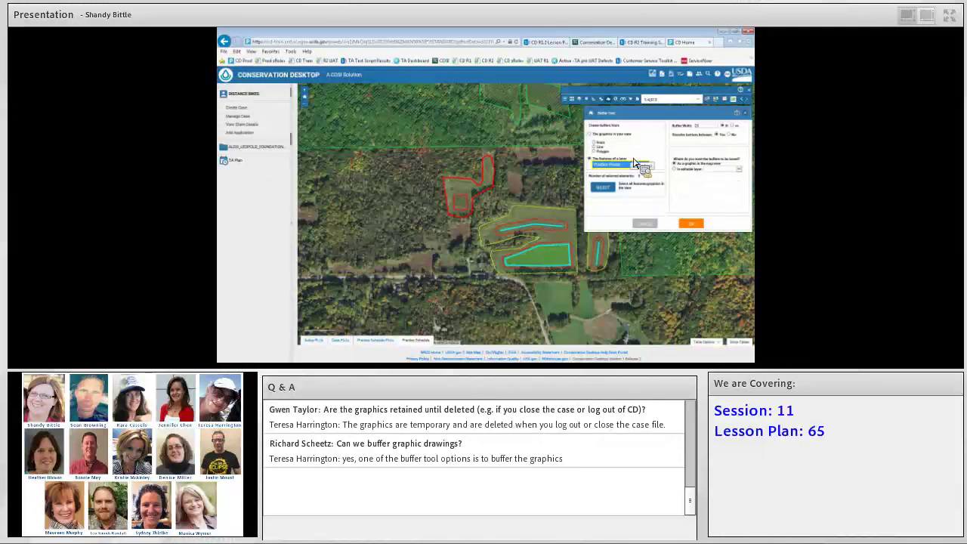
pyautogui.click(455, 195)
pyautogui.click(693, 225)
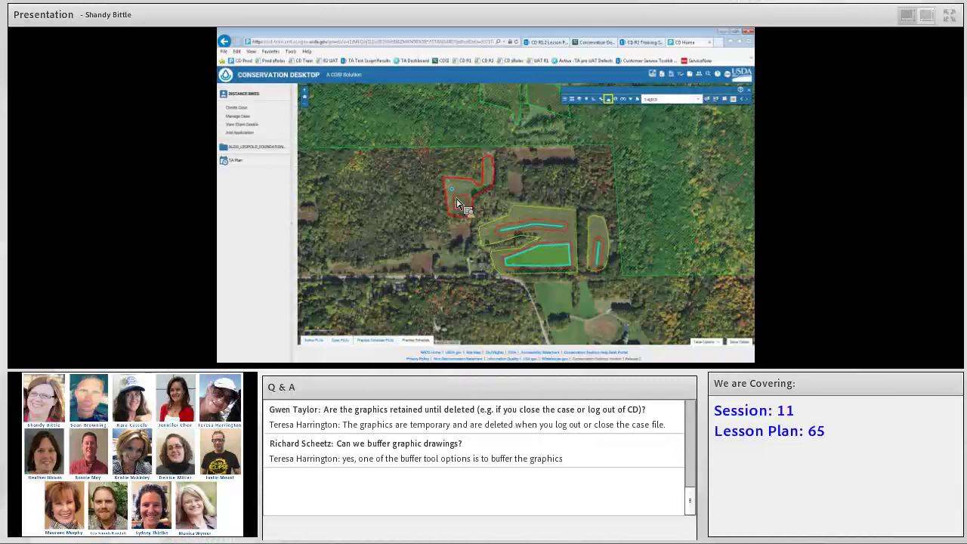
pyautogui.moveTo(428, 193)
pyautogui.mouseDown()
pyautogui.moveTo(434, 178)
pyautogui.moveTo(471, 210)
pyautogui.mouseUp()
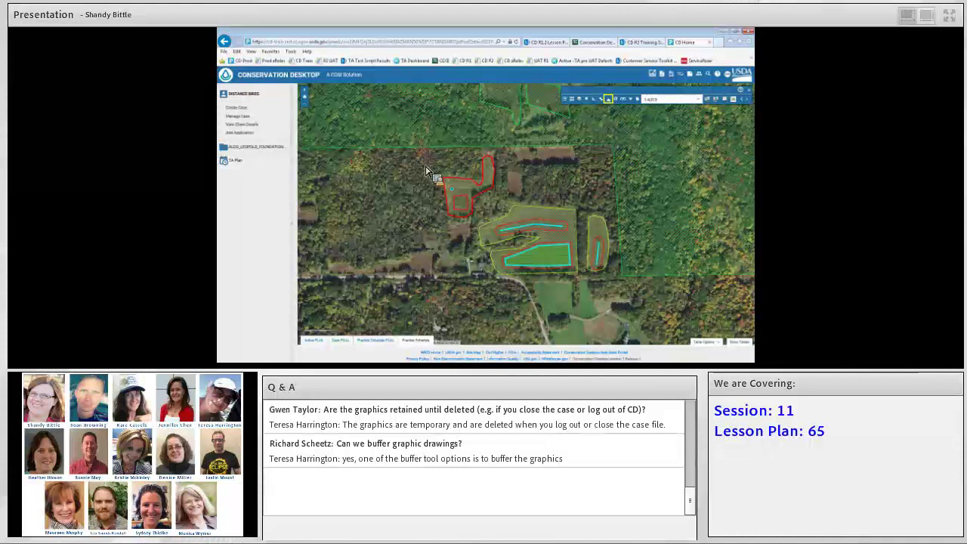
pyautogui.scroll(3, 514, 221)
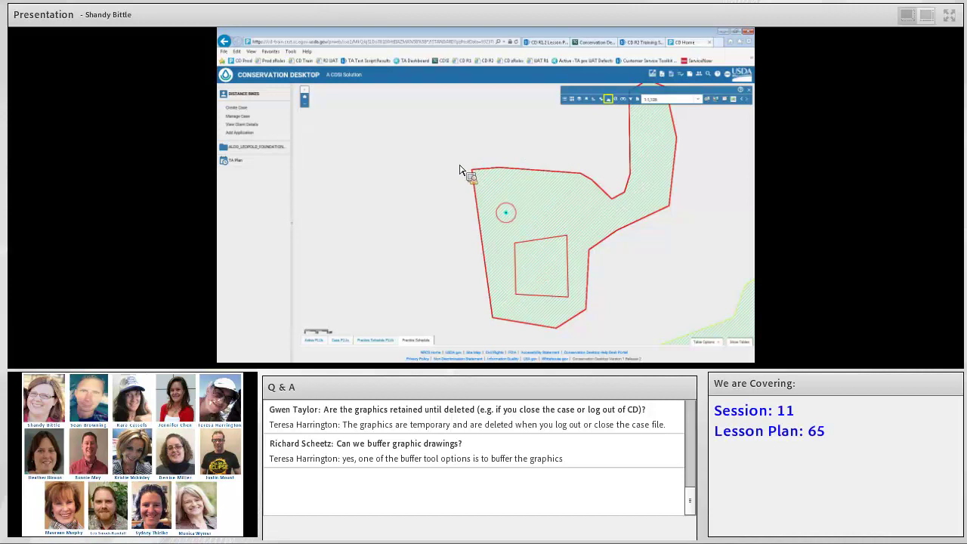
pyautogui.click(305, 101)
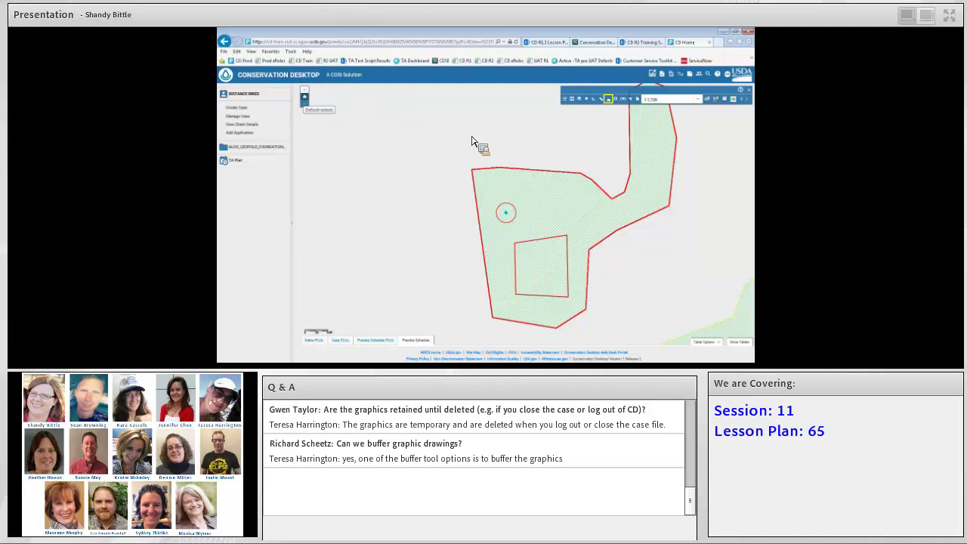